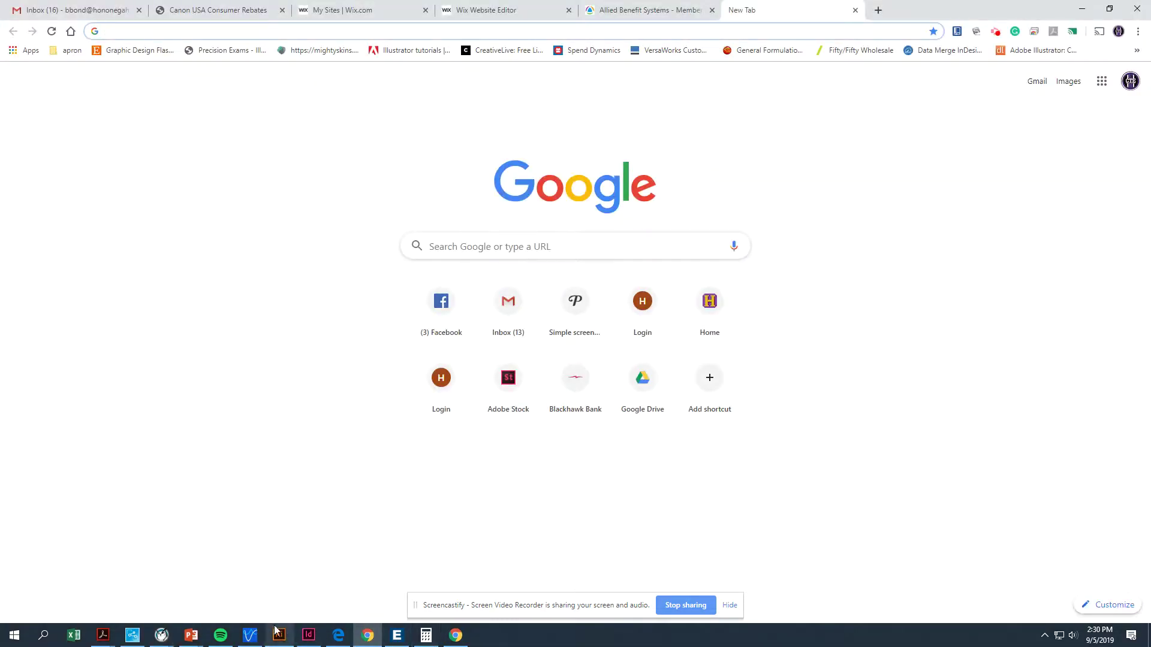
# Show the blank Untitled-1 document fitted to the window and reset the Essentials Classic workspace.
pyautogui.click(279, 635)
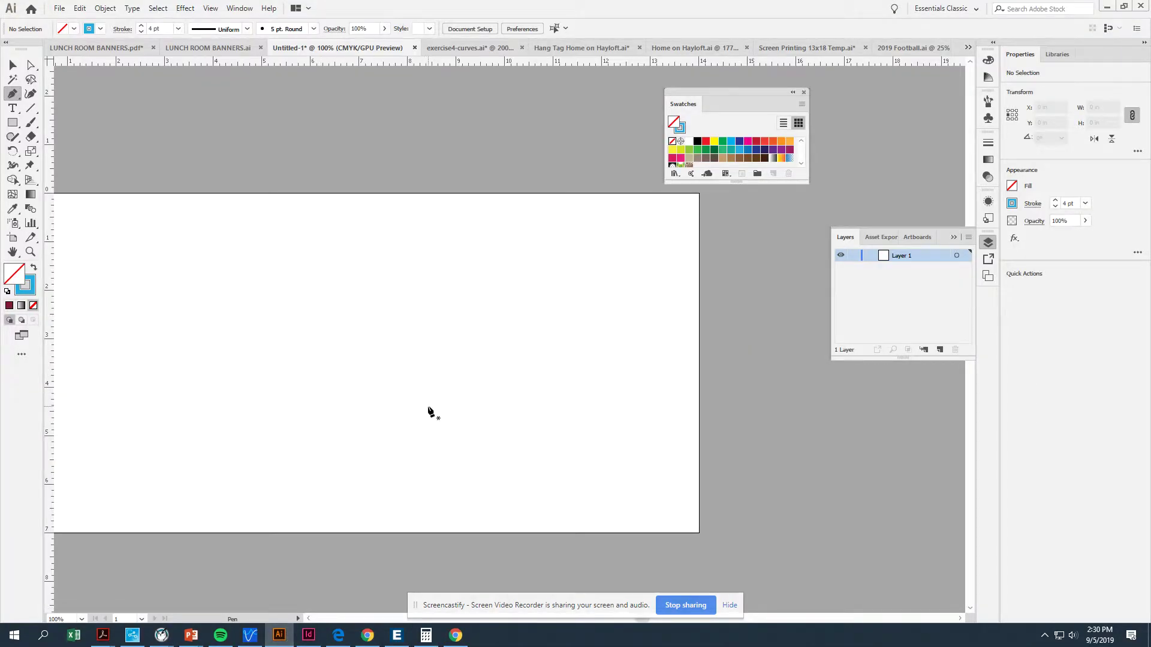
pyautogui.hotkey('ctrl', '0')
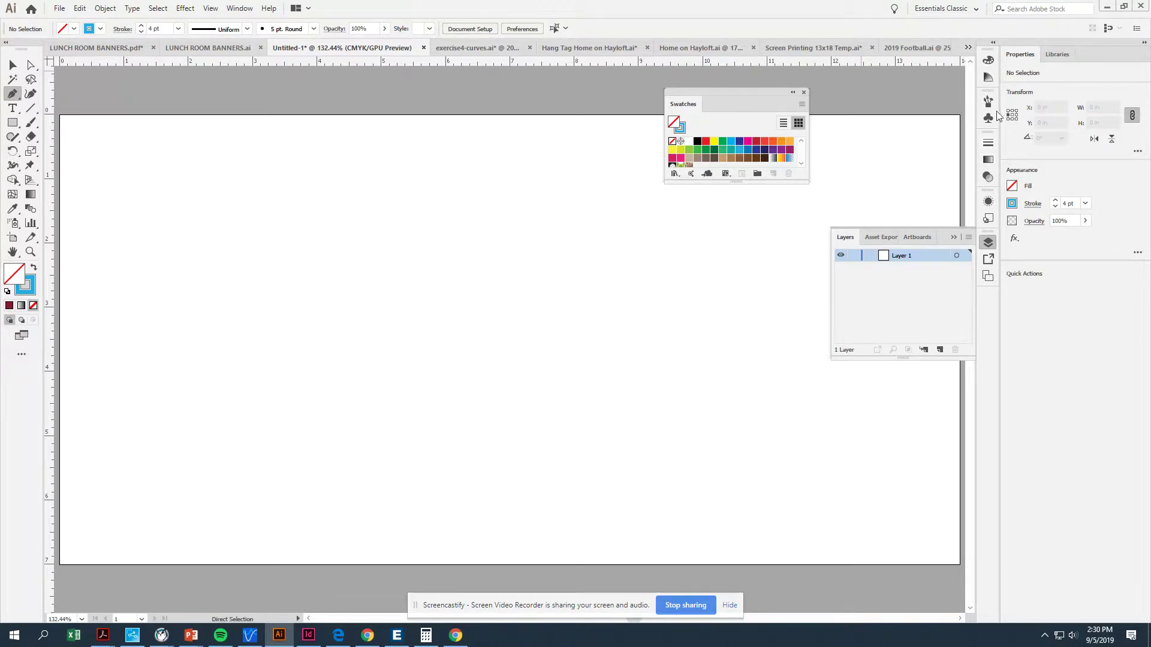
pyautogui.click(959, 9)
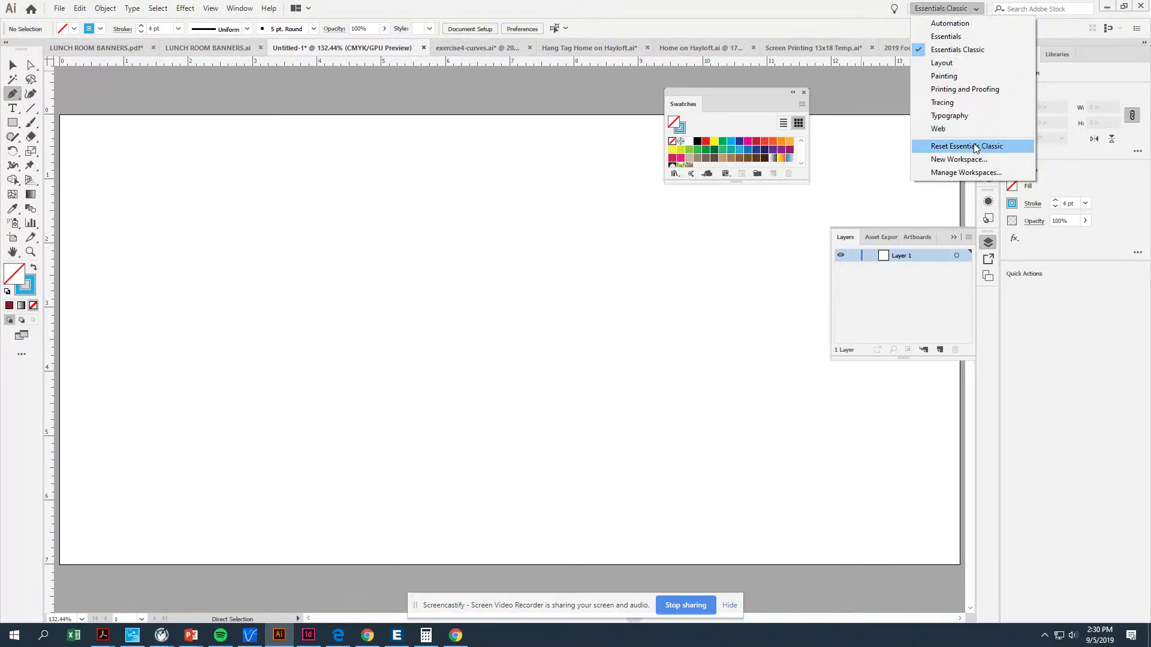
pyautogui.click(976, 148)
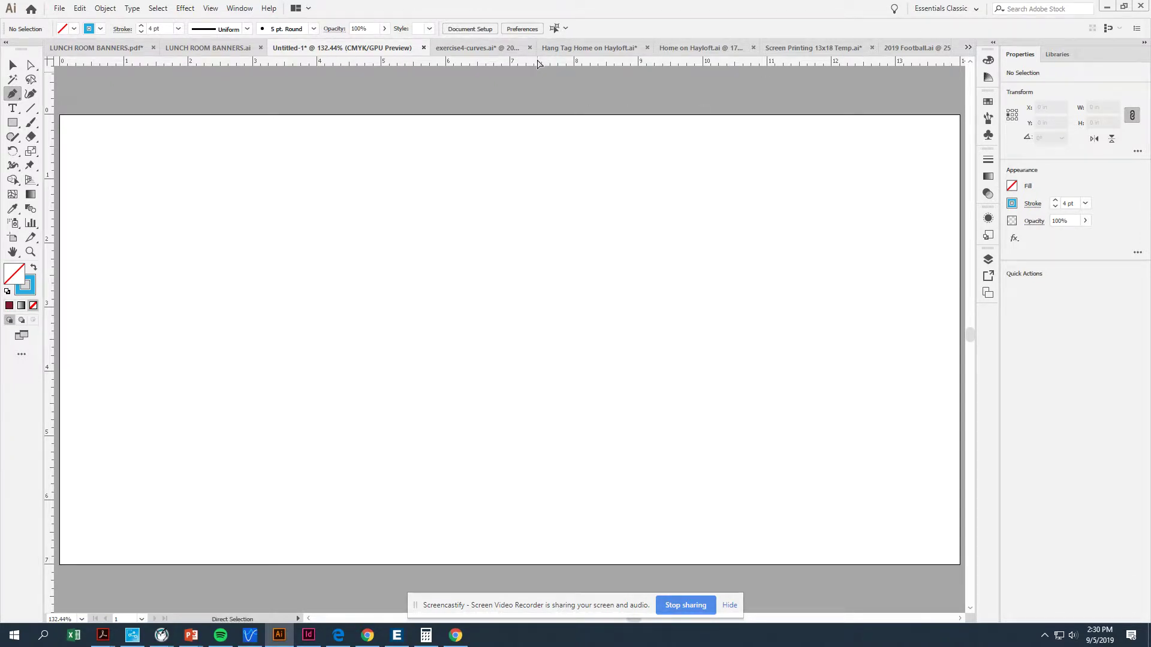
# Drag a horizontal ruler guide onto the artboard at about 3.04 in.
pyautogui.moveTo(537, 63); pyautogui.dragTo(552, 308)
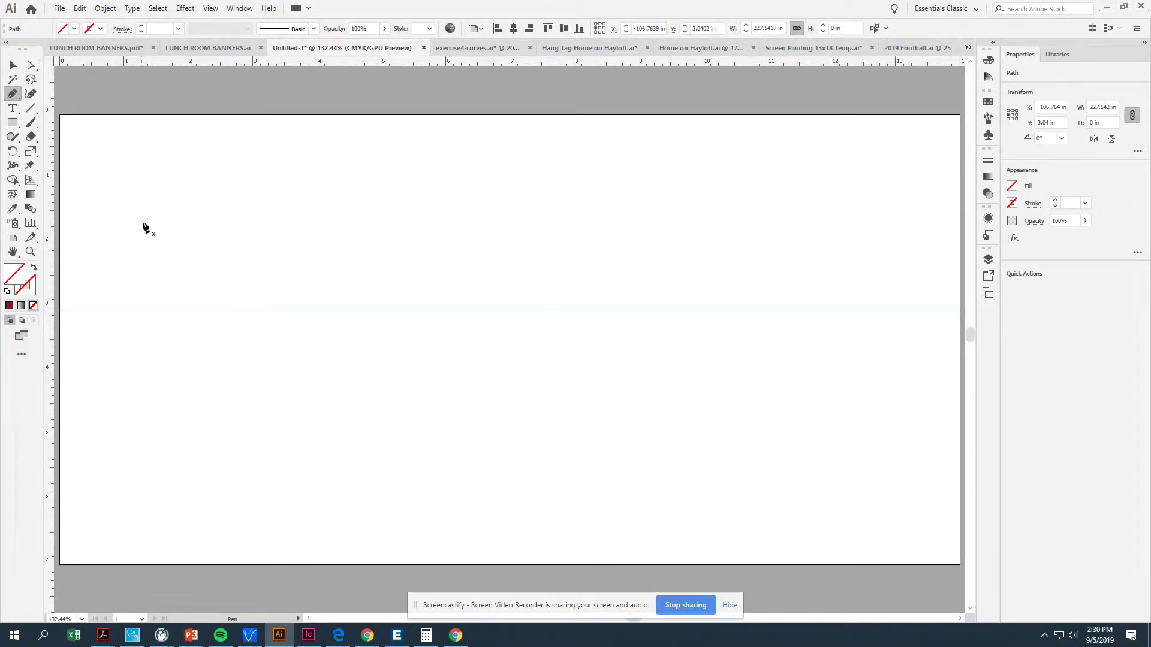
# Pen a 1.3 in straight line on the guide with a dark red 4 pt stroke.
pyautogui.click(154, 310)
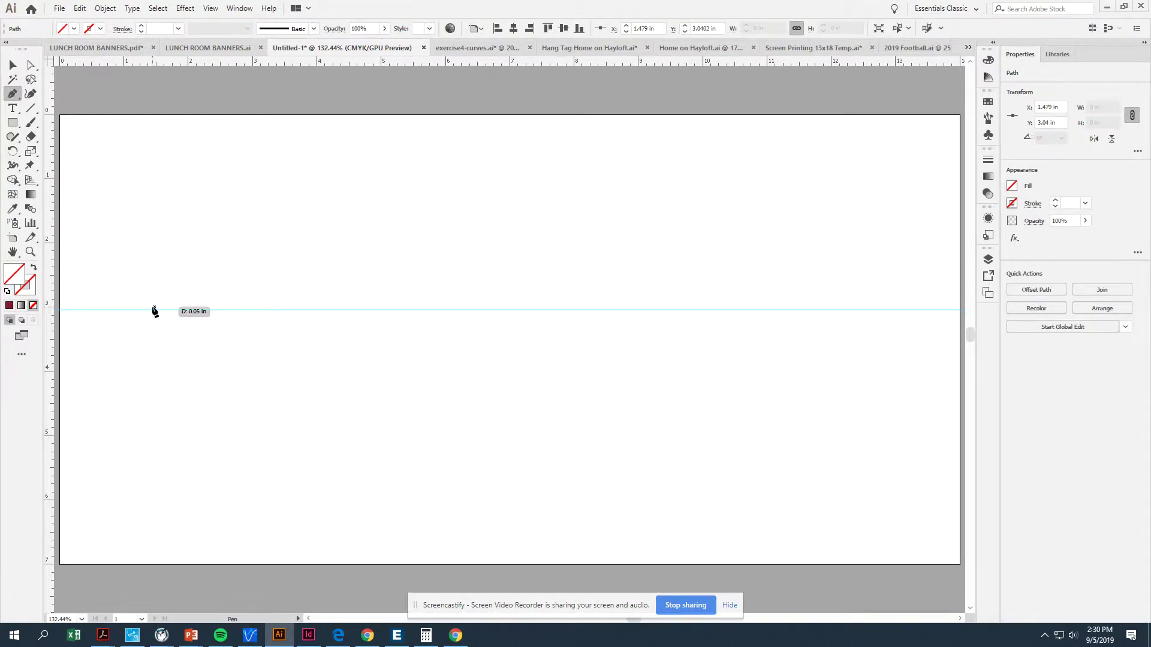
pyautogui.click(239, 310)
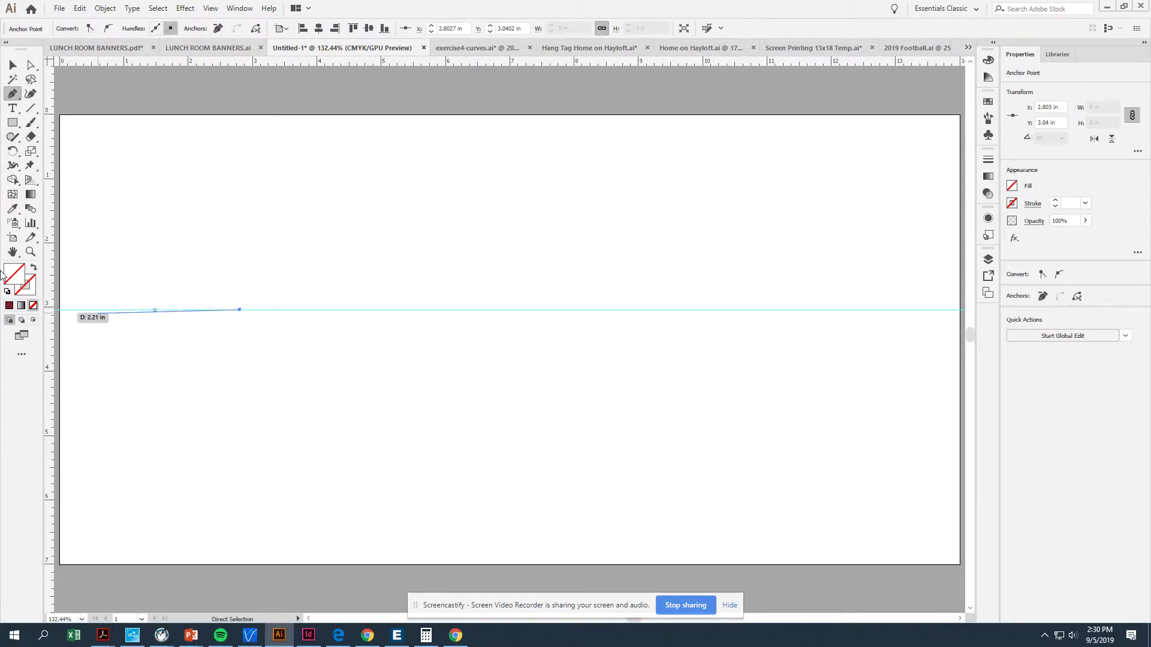
pyautogui.click(28, 289)
pyautogui.click(9, 305)
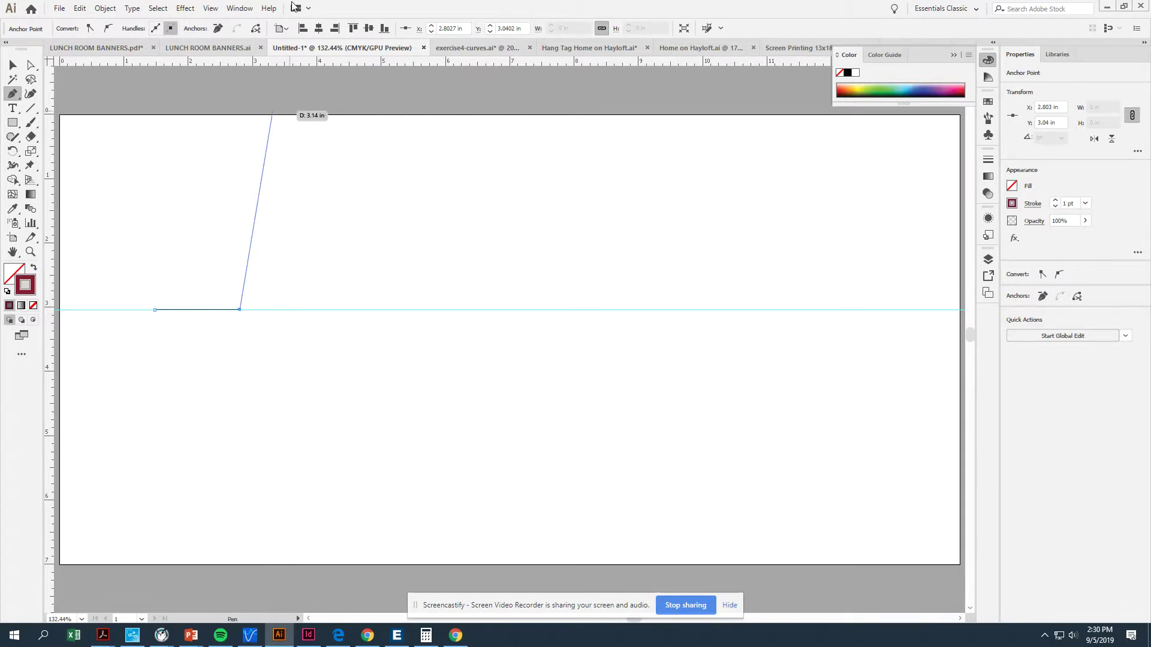
pyautogui.click(987, 160)
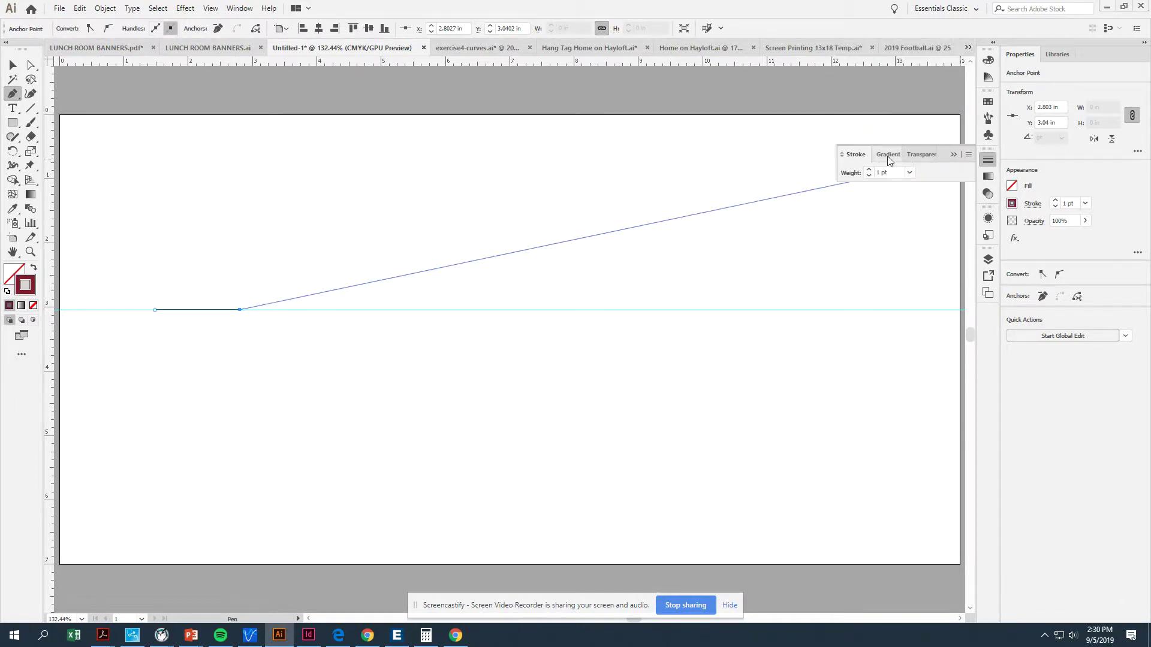
pyautogui.click(868, 169)
pyautogui.click(868, 170)
pyautogui.click(868, 169)
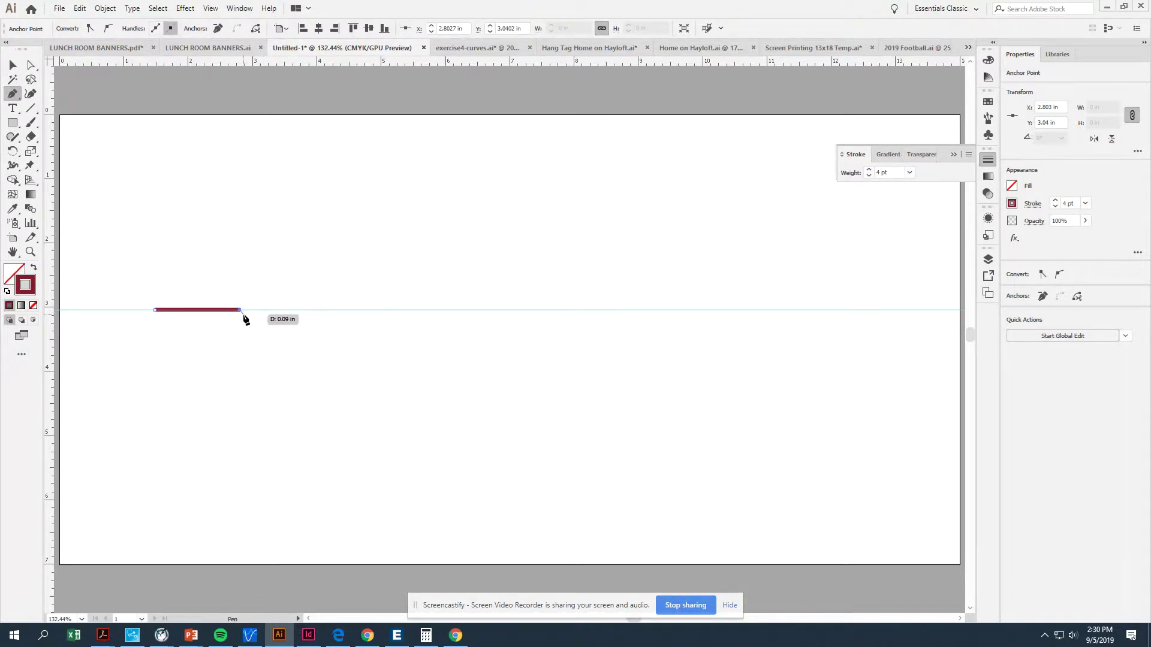
# Zoom in and drag a vertical direction handle straight up from the line's end anchor.
pyautogui.hotkey('ctrl', '=')
pyautogui.hotkey('ctrl', '=')
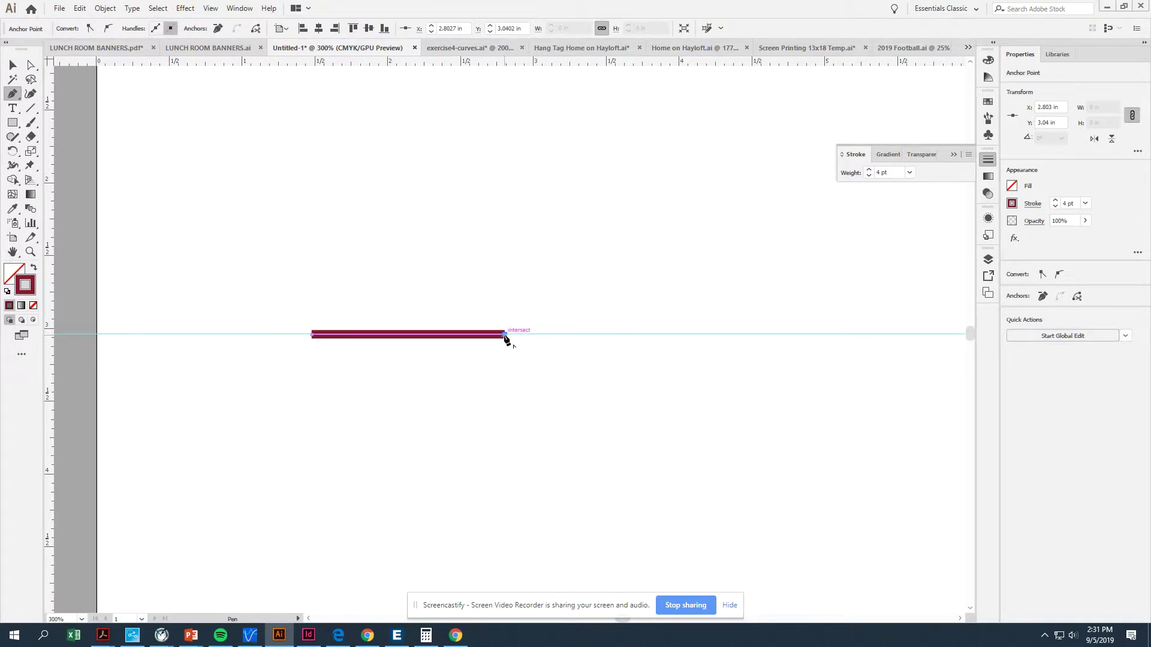
pyautogui.press('super+plus')
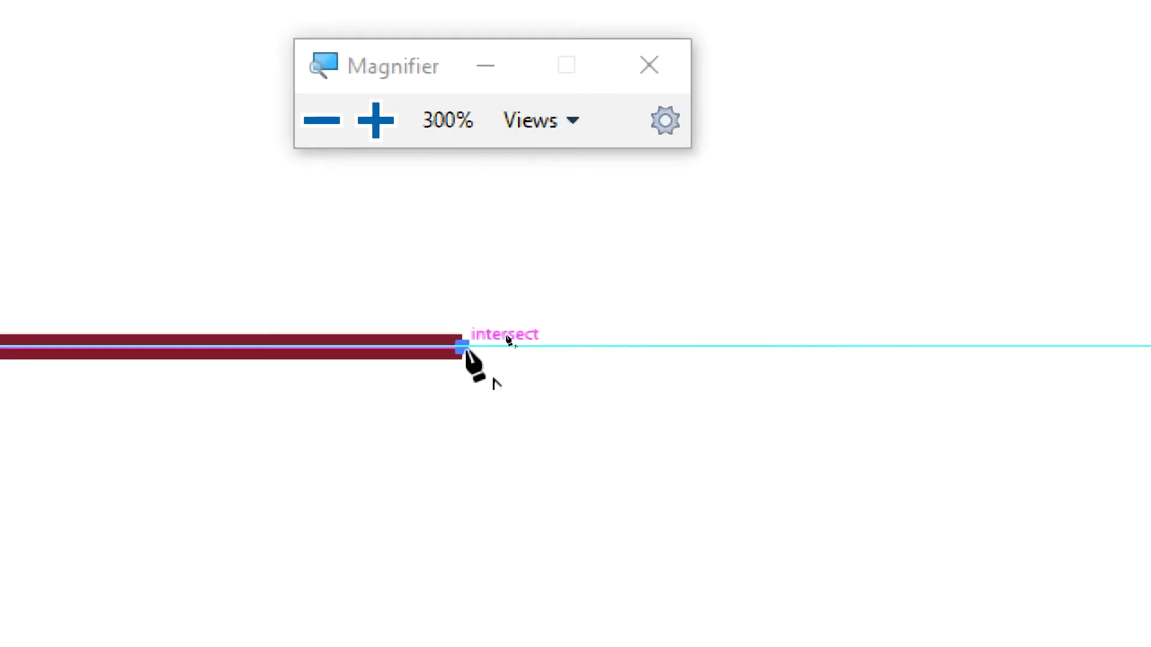
pyautogui.moveTo(463, 347); pyautogui.dragTo(473, 11)
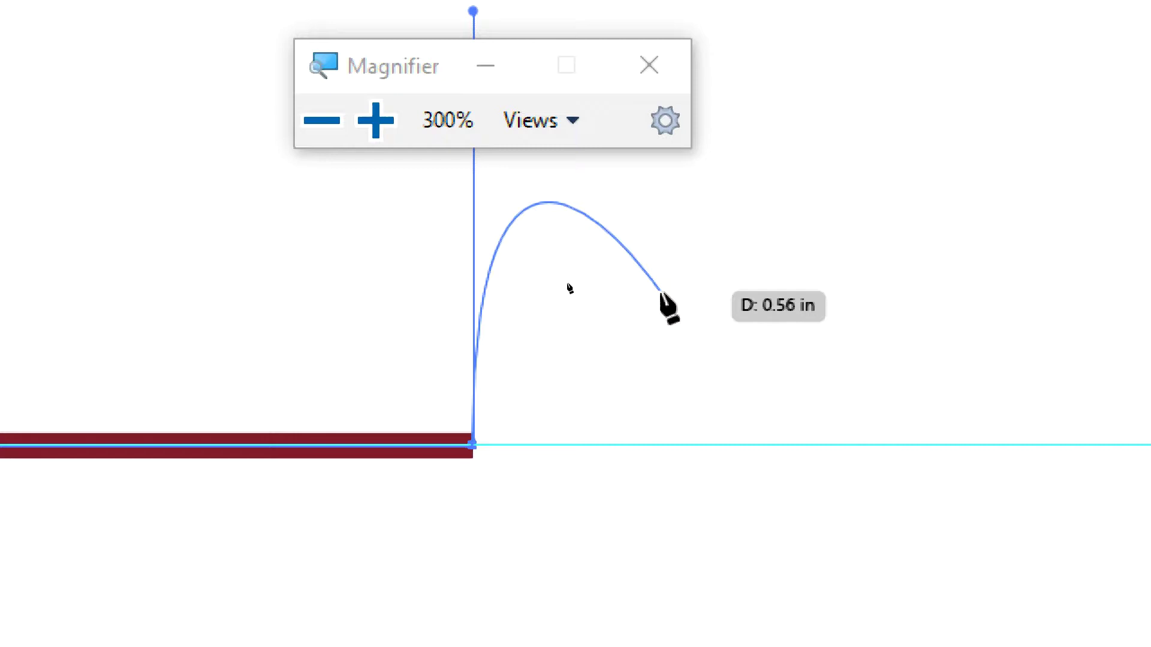
pyautogui.press('super+minus')
pyautogui.press('super+minus')
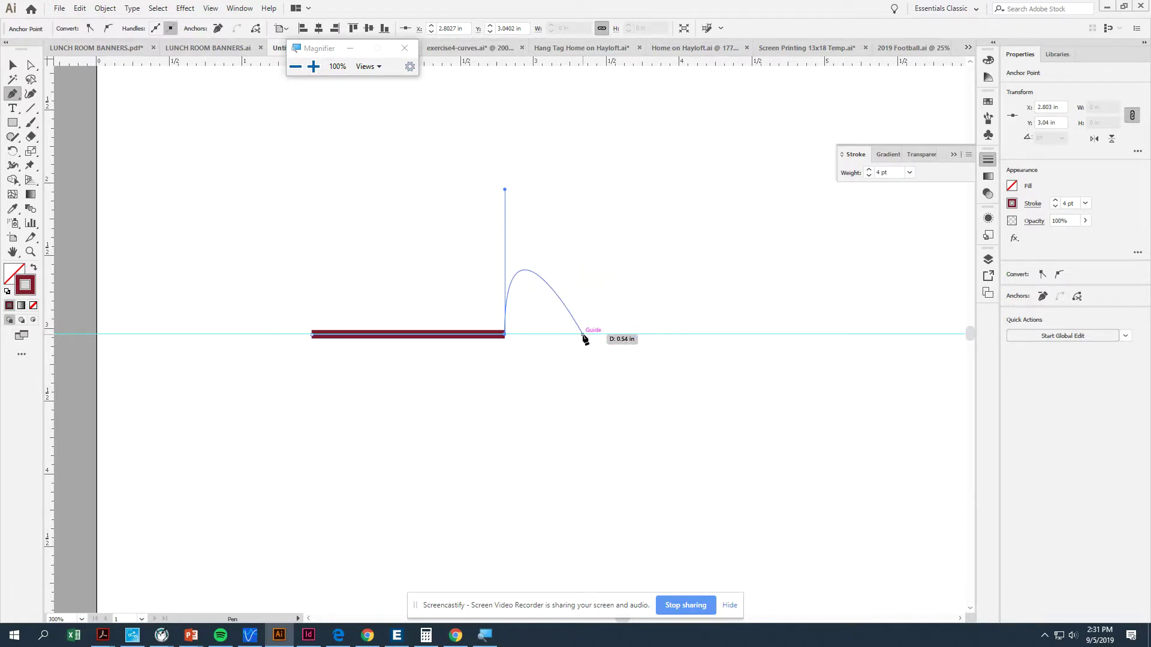
# Place smooth anchors on the guide for a maroon arch above it and a U-shaped dip below.
pyautogui.moveTo(582, 336); pyautogui.dragTo(628, 477)
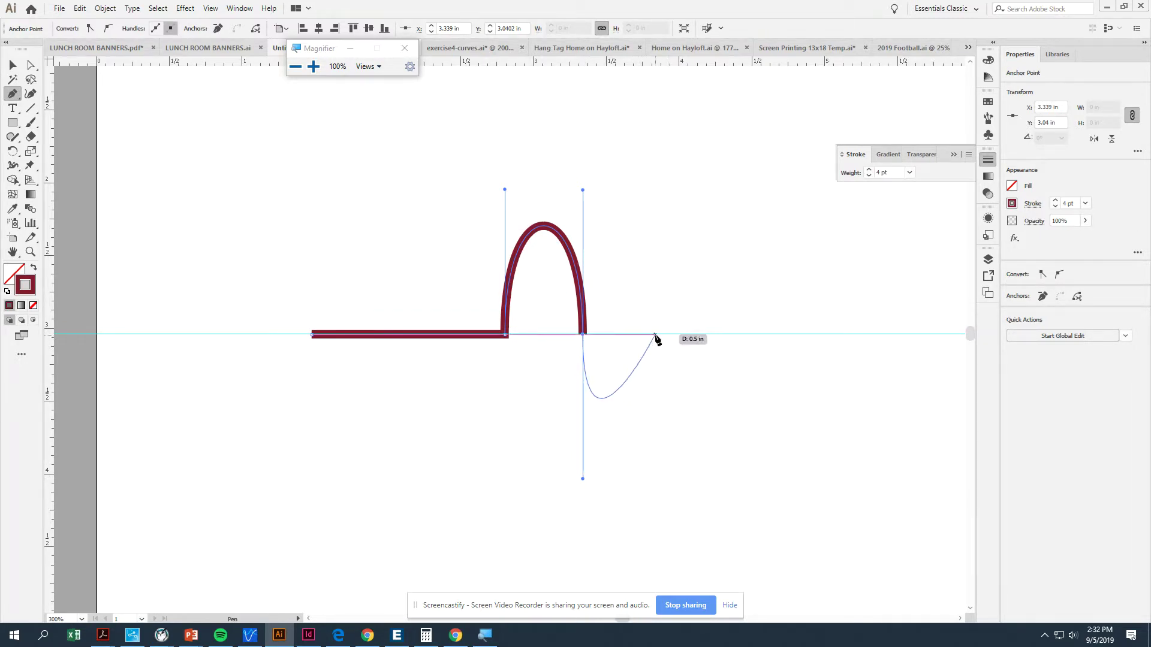
pyautogui.moveTo(661, 334)
pyautogui.mouseDown()
pyautogui.moveTo(655, 193)
pyautogui.moveTo(666, 180)
pyautogui.mouseUp()
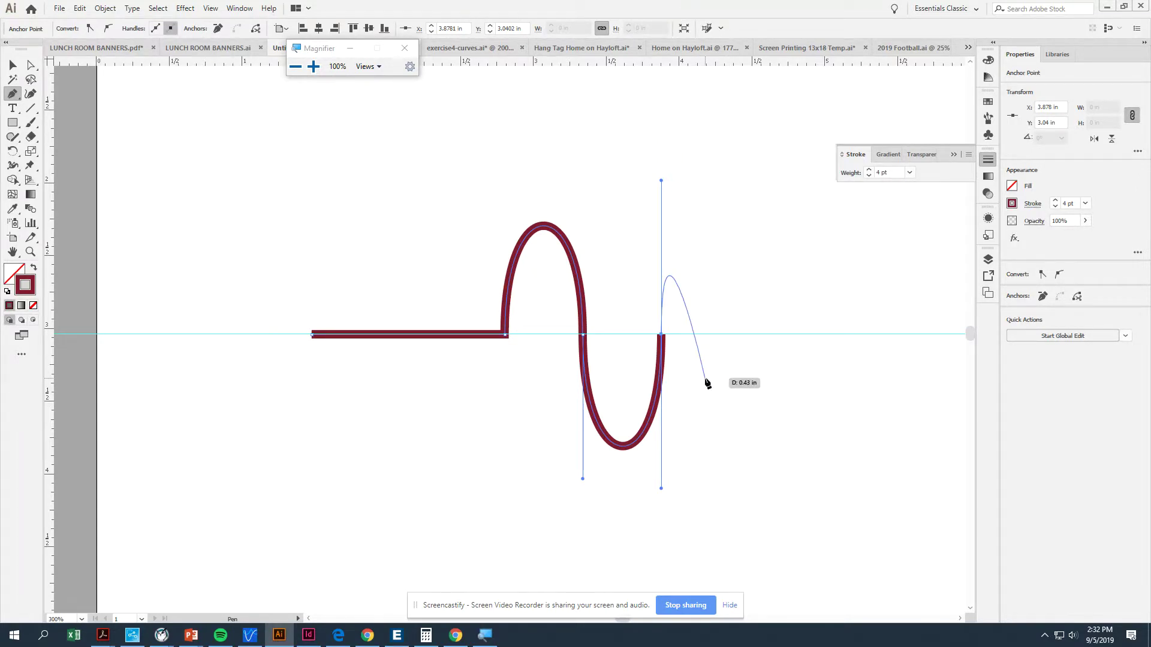
# Alt-drag the last anchor's upward handle so it points right along the guide.
pyautogui.press('alt')
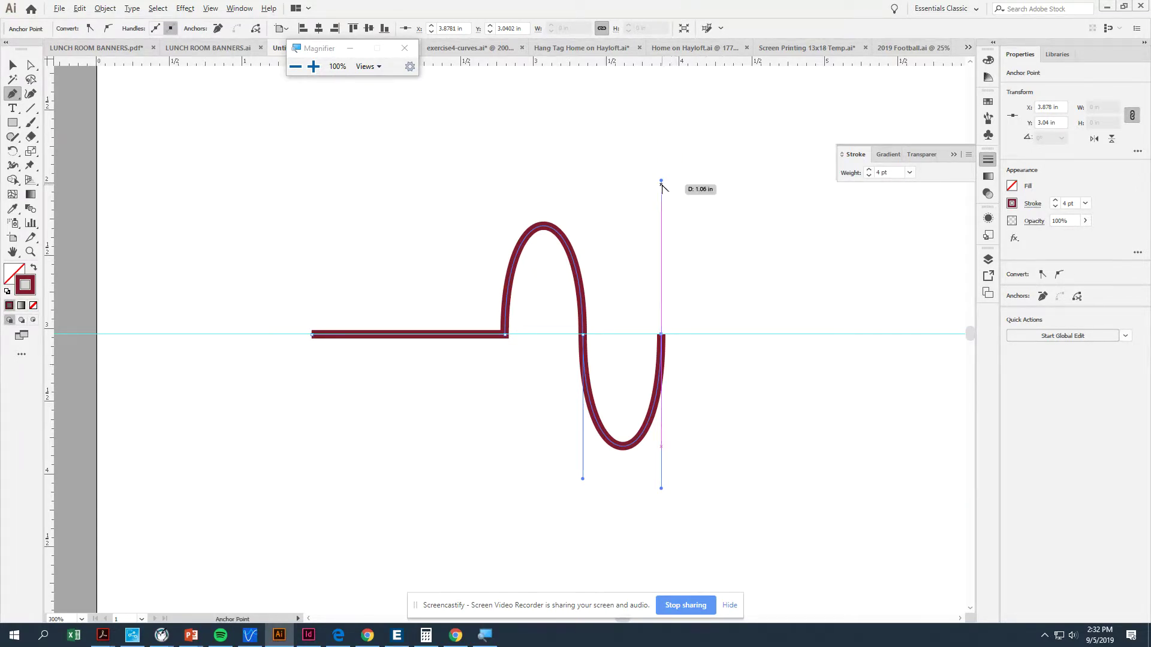
pyautogui.press('super+plus')
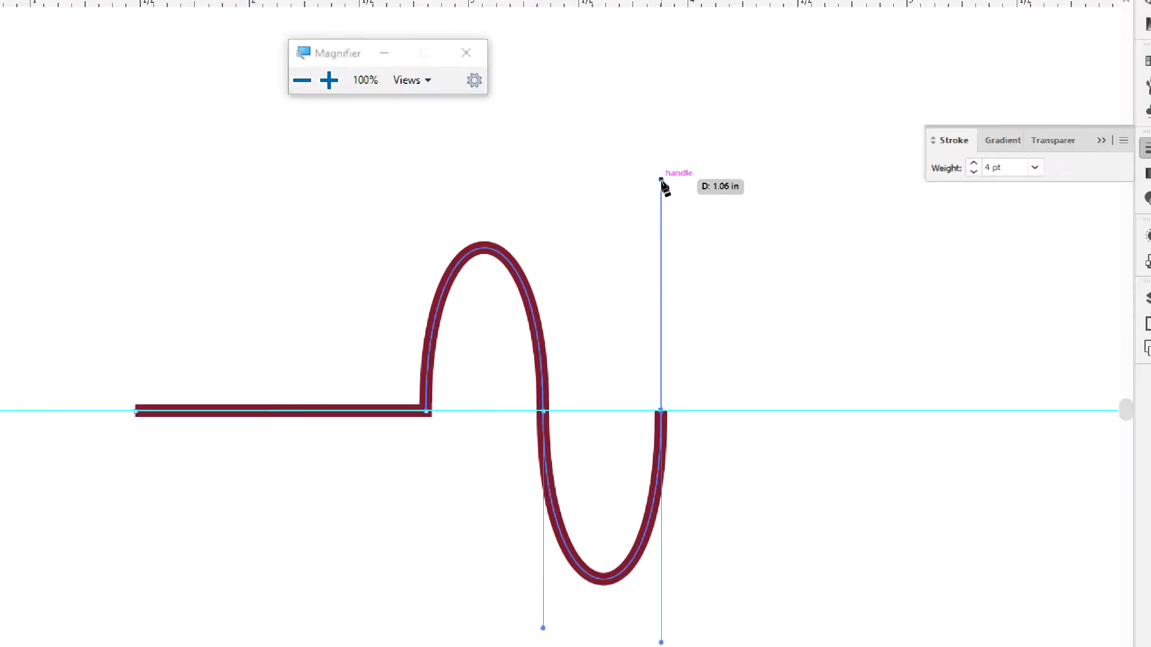
pyautogui.press('super+plus')
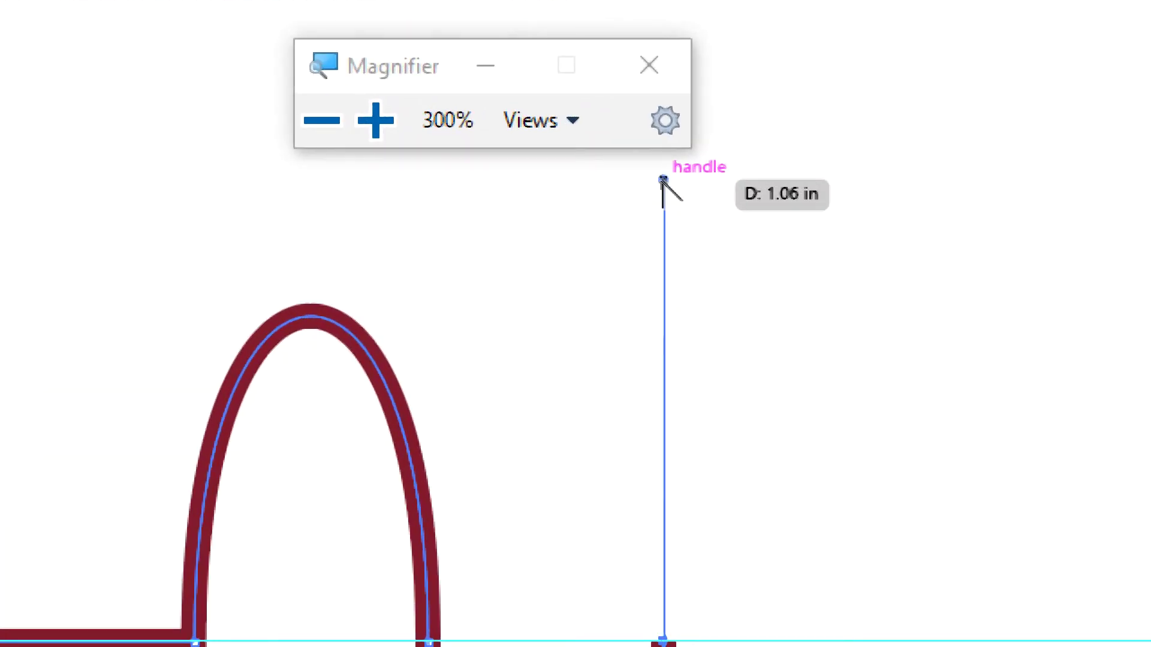
pyautogui.moveTo(664, 180); pyautogui.dragTo(839, 532)
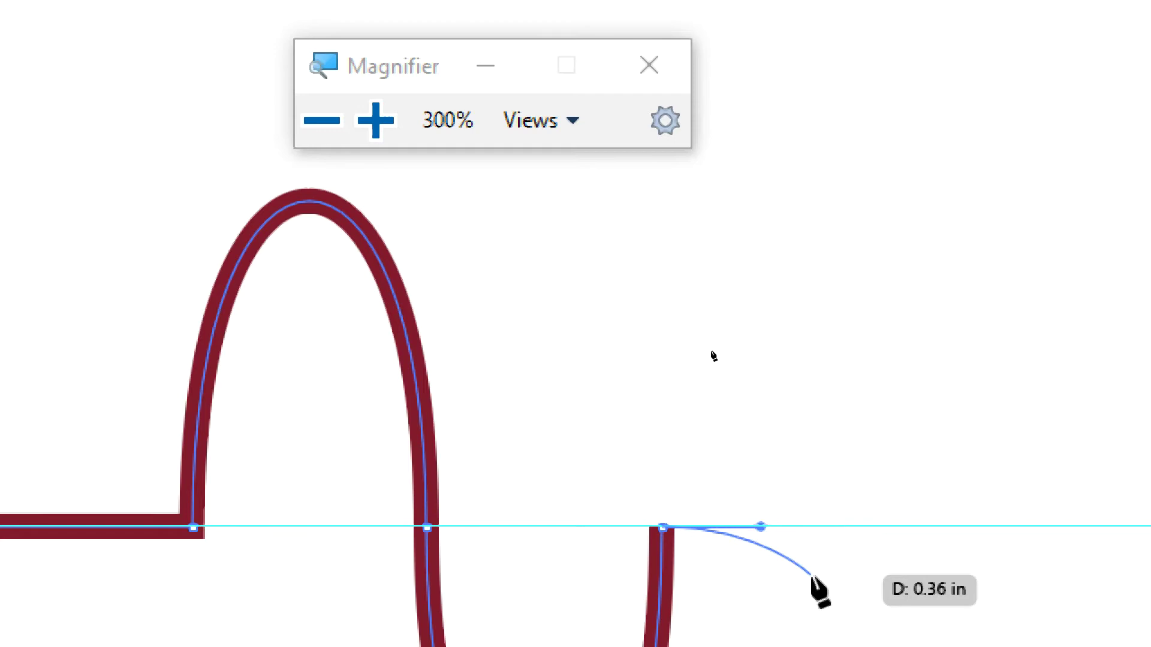
# Drop the last anchor's upward handle and finish the wave with a flat run along the guide.
pyautogui.hotkey('ctrl', 'z')
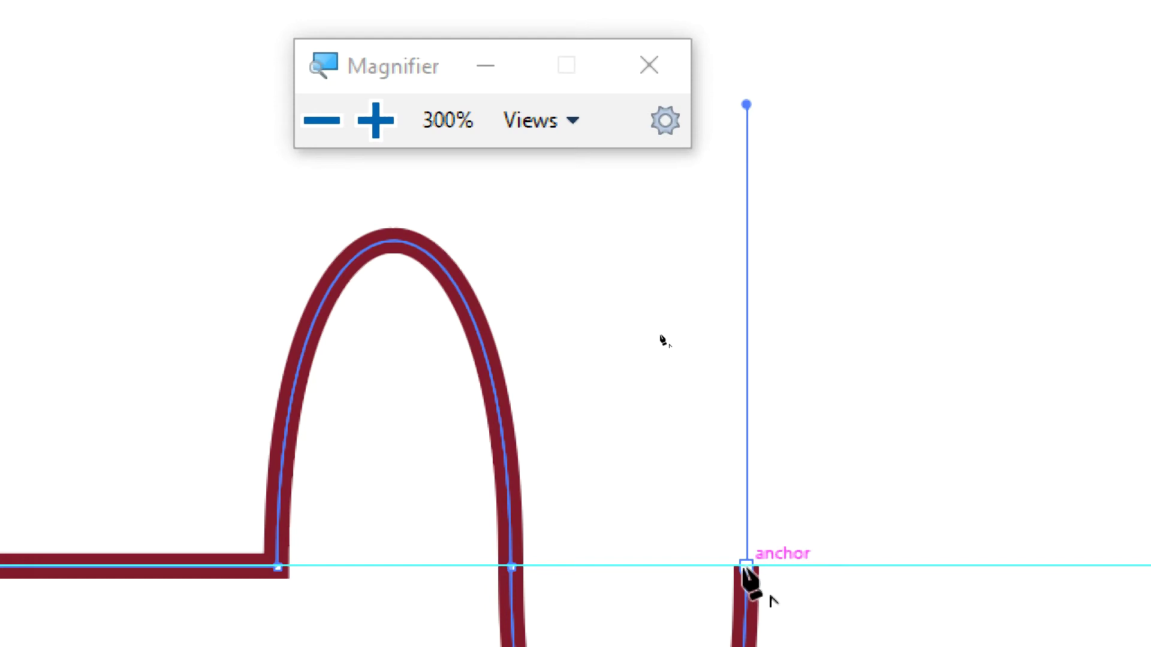
pyautogui.moveTo(744, 567)
pyautogui.mouseDown()
pyautogui.moveTo(757, 578)
pyautogui.moveTo(744, 586)
pyautogui.mouseUp()
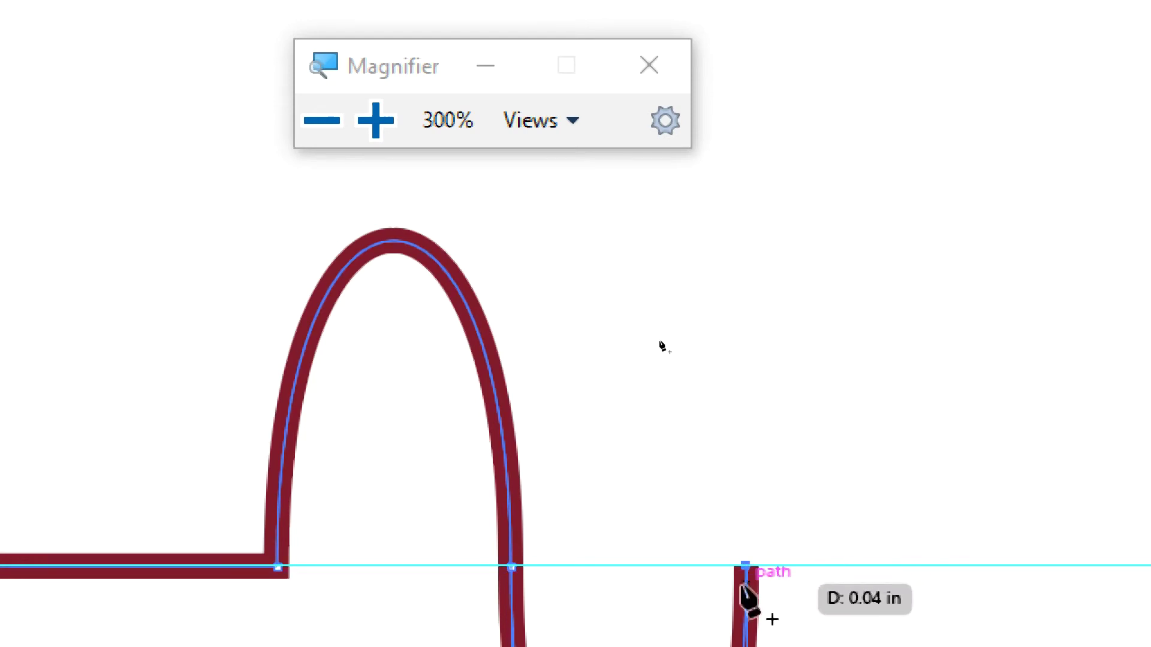
pyautogui.press('super+minus')
pyautogui.press('super+minus')
pyautogui.moveTo(662, 347)
pyautogui.mouseDown()
pyautogui.moveTo(663, 432)
pyautogui.moveTo(687, 418)
pyautogui.moveTo(740, 336)
pyautogui.mouseUp()
pyautogui.click(741, 337)
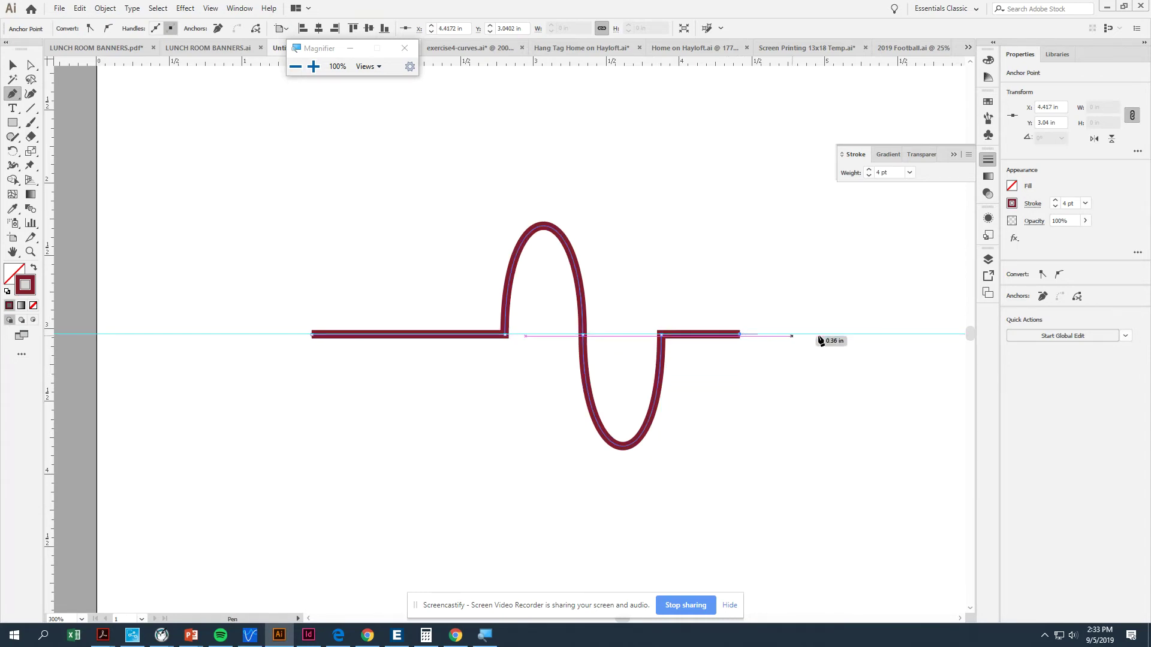
pyautogui.click(827, 335)
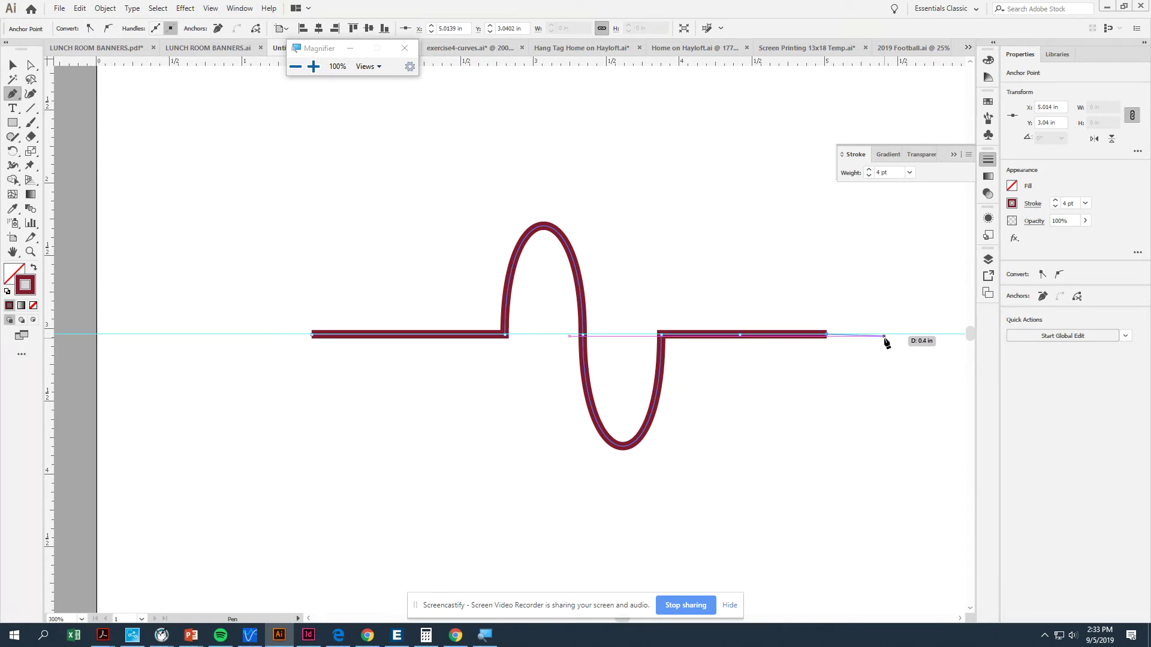
# Delete the old wave and draw a new opening straight segment along the guide.
pyautogui.press('Delete')
pyautogui.press('Delete')
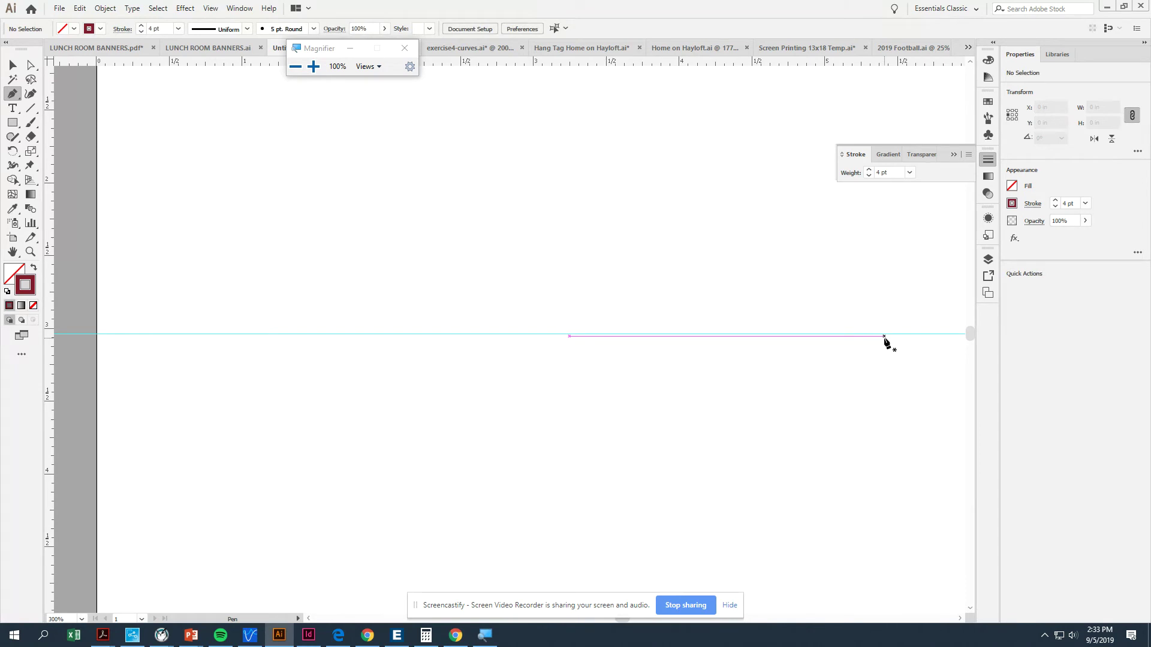
pyautogui.click(241, 334)
pyautogui.click(324, 334)
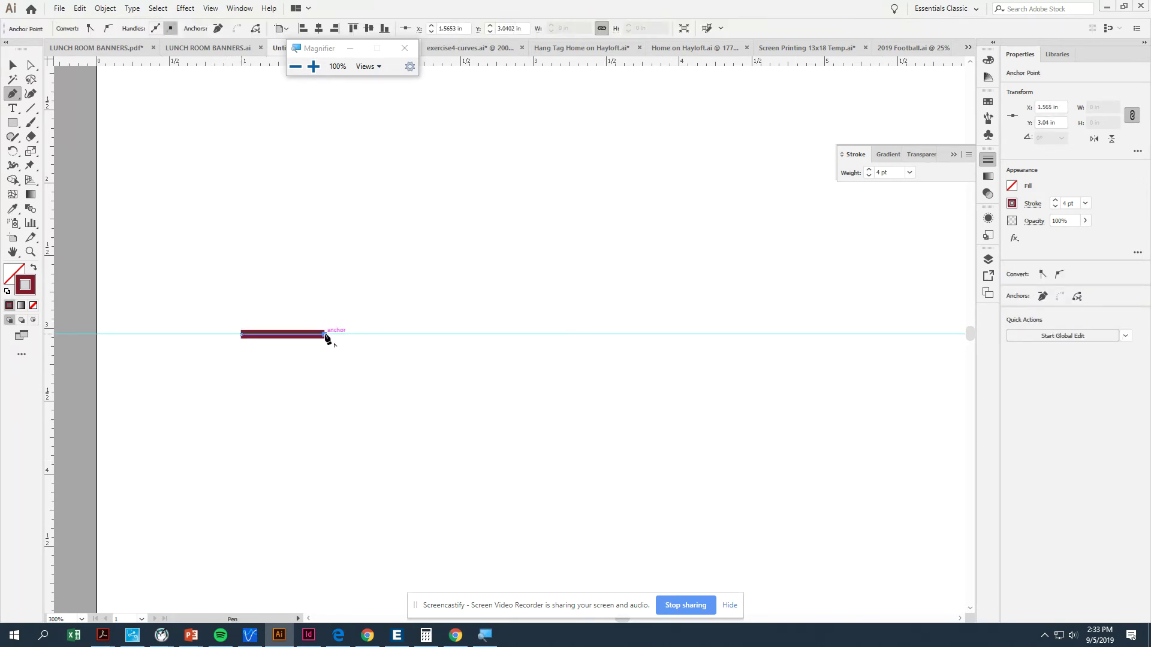
# Add the upward arch and downward dip, then end with a flat straight run.
pyautogui.moveTo(323, 334); pyautogui.dragTo(324, 256)
pyautogui.moveTo(381, 335); pyautogui.dragTo(375, 395)
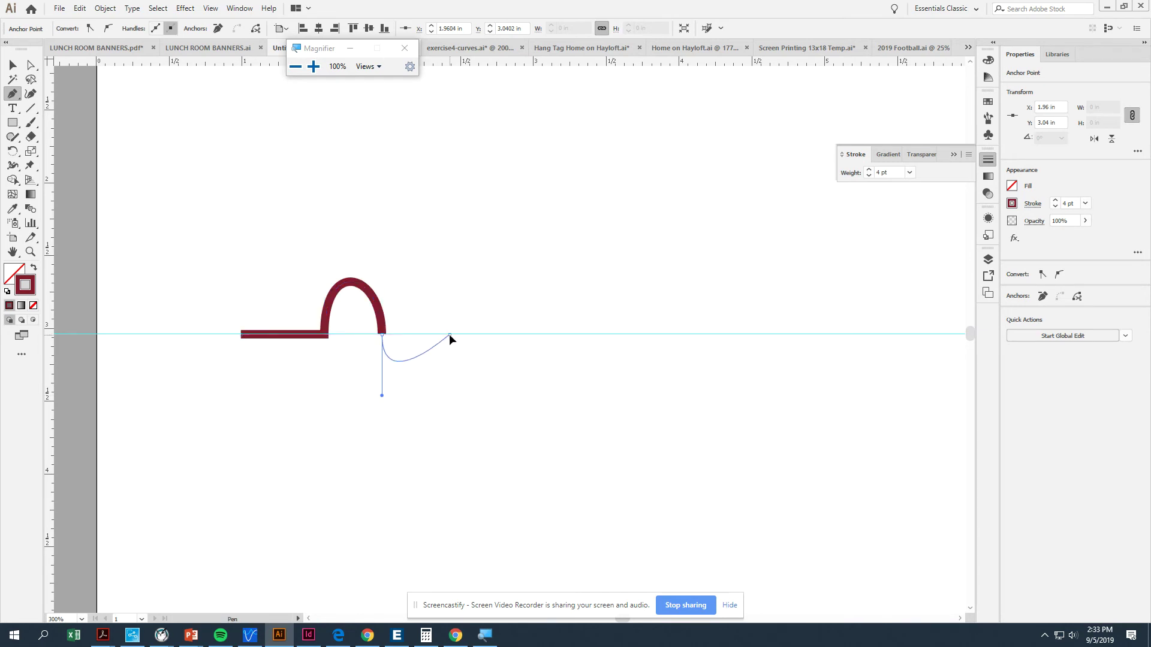
pyautogui.moveTo(450, 334); pyautogui.dragTo(449, 257)
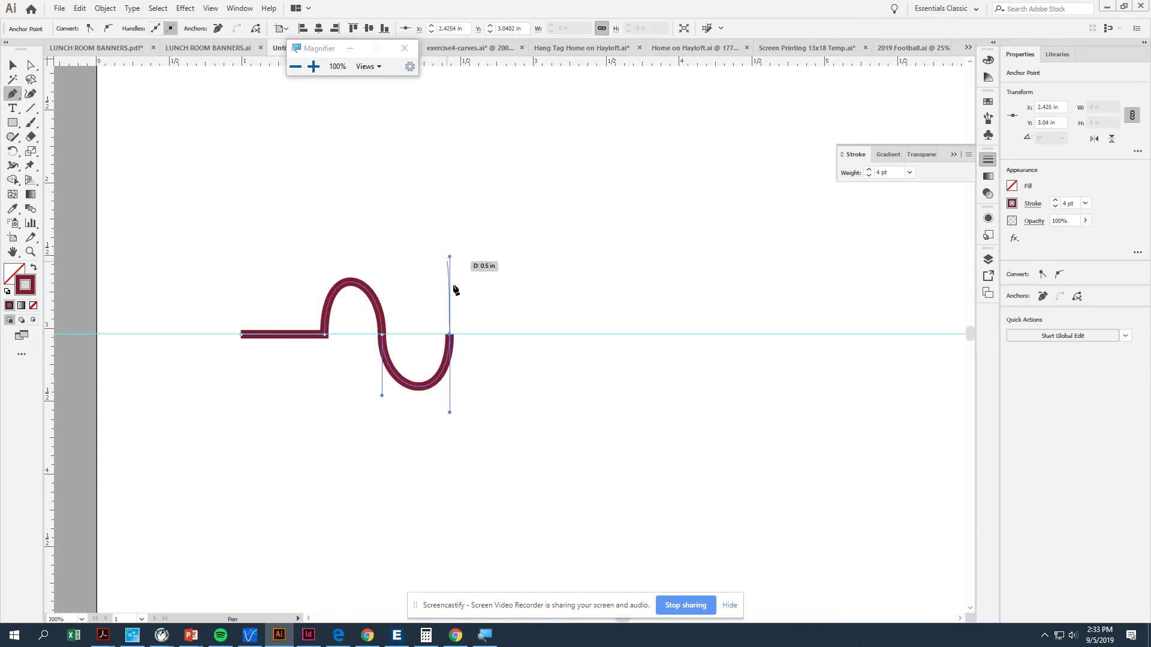
pyautogui.click(450, 334)
pyautogui.click(560, 334)
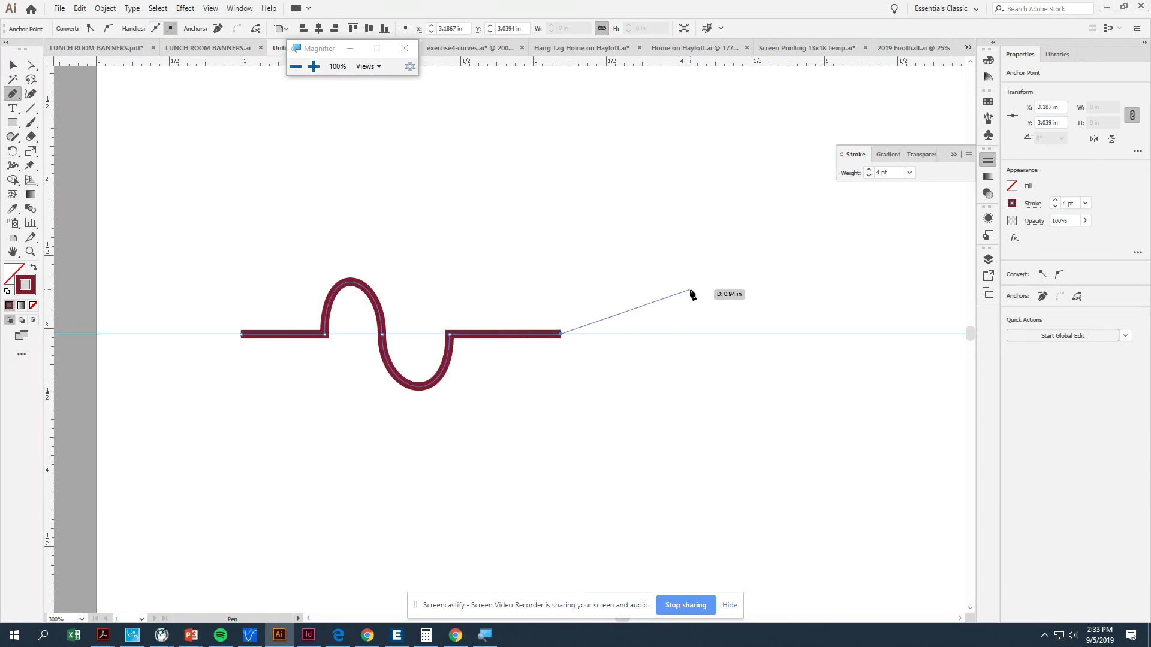